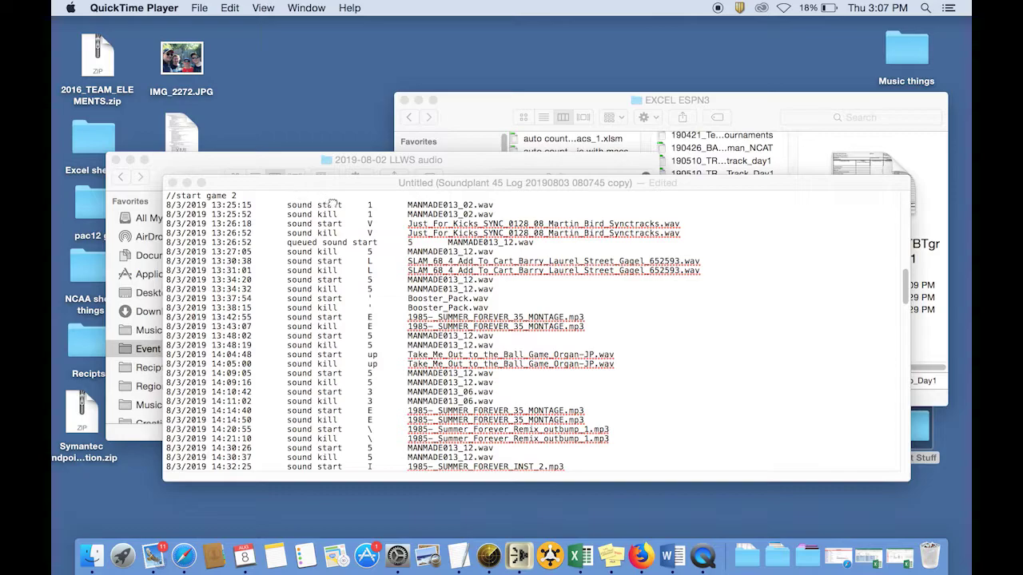
# Step: Copy all log entries of game 2, from the 13:25:15 sound start through the 15:04:28 sound kill
pyautogui.scroll(-3, 342, 312)
pyautogui.scroll(-5, 342, 312)
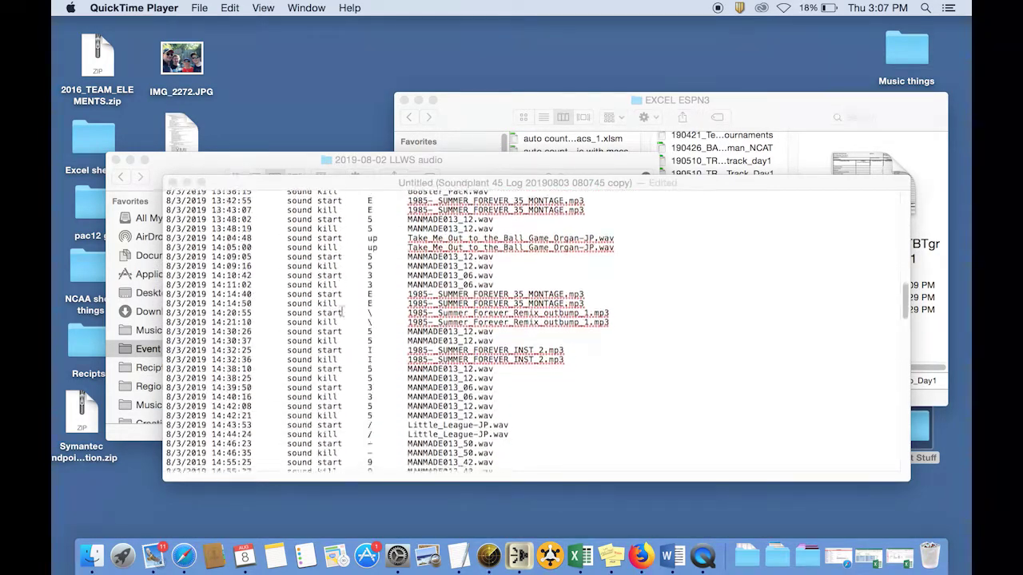
pyautogui.scroll(-2, 342, 311)
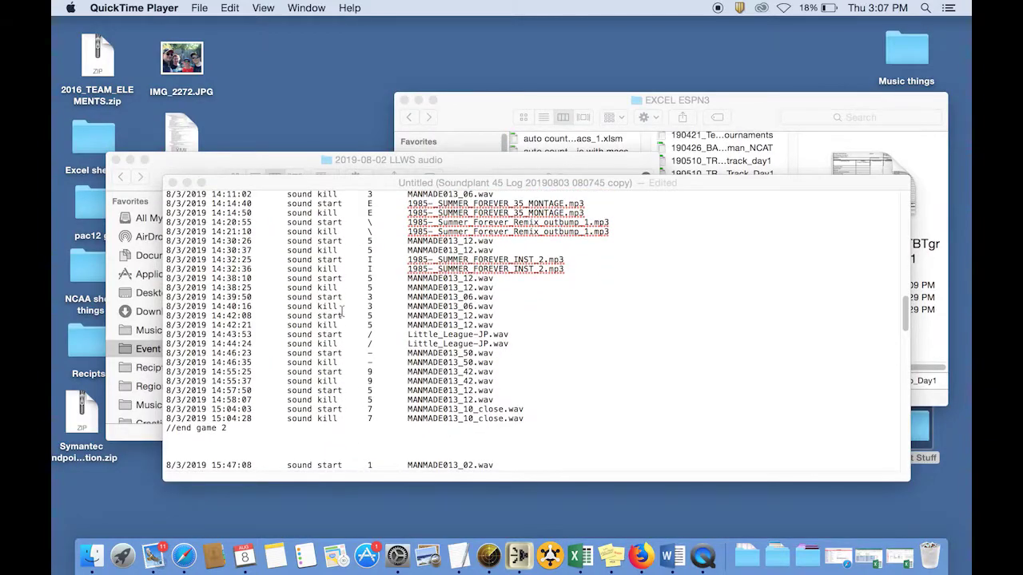
pyautogui.click(529, 422)
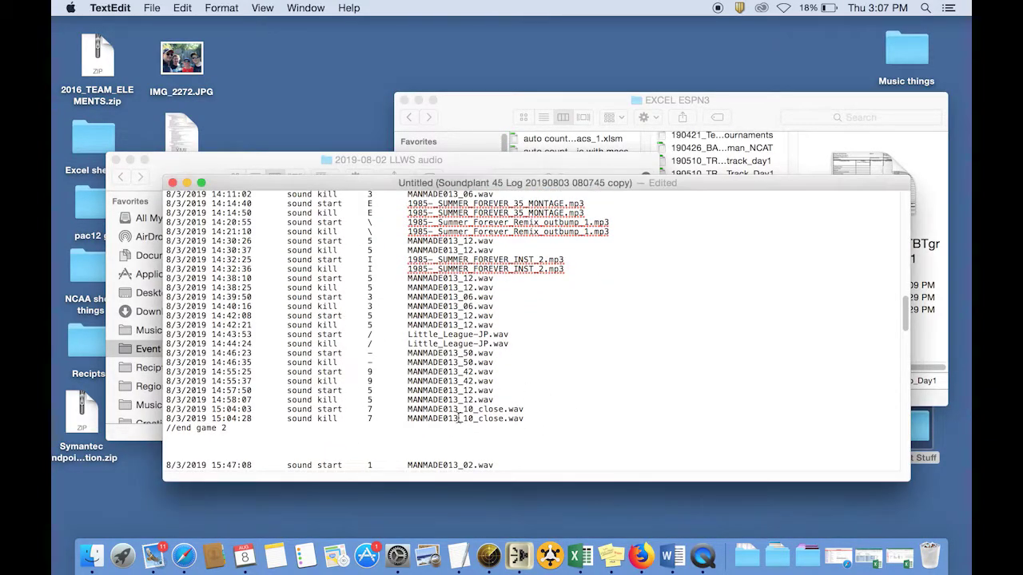
pyautogui.moveTo(522, 421); pyautogui.dragTo(150, 312)
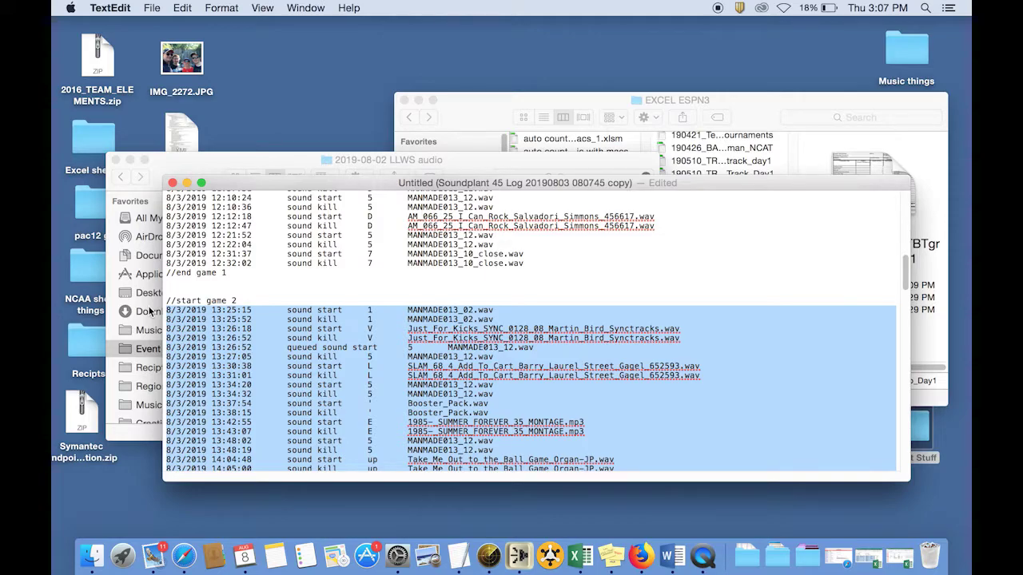
pyautogui.press('super+c')
# Step: Switch to the song-count workbook in Excel and clear the contents of columns A to D
pyautogui.press('super+Tab')
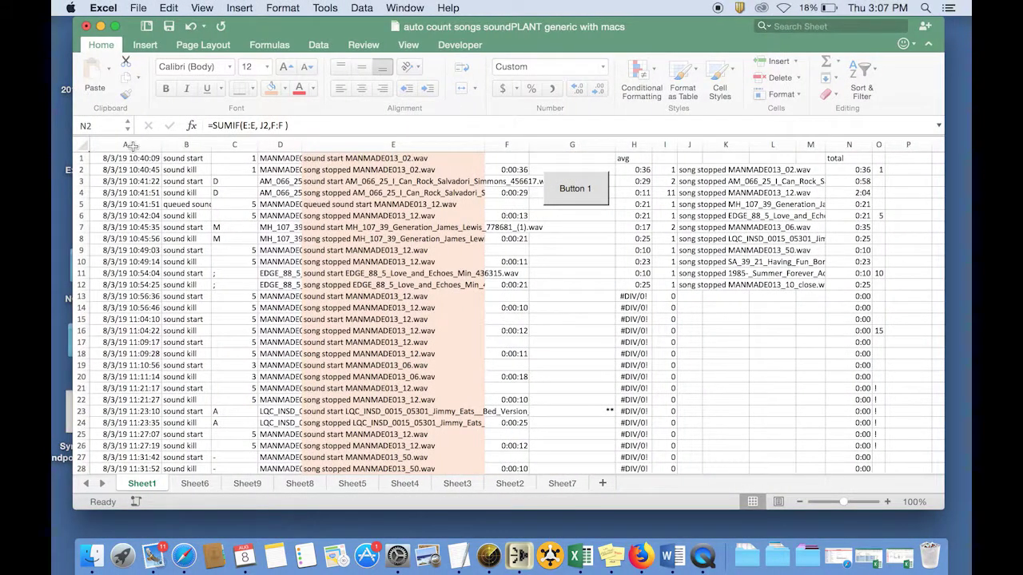
pyautogui.moveTo(127, 145); pyautogui.dragTo(263, 145)
pyautogui.press('Delete')
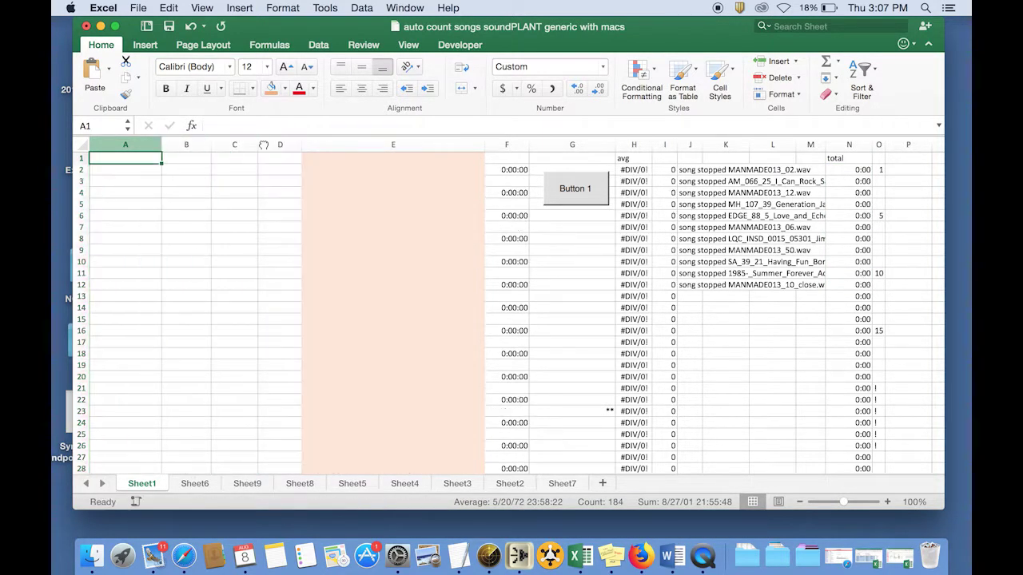
# Step: Paste the copied log at A1 and split it into columns with the Text Import Wizard, using only Tab as delimiter
pyautogui.press('super+v')
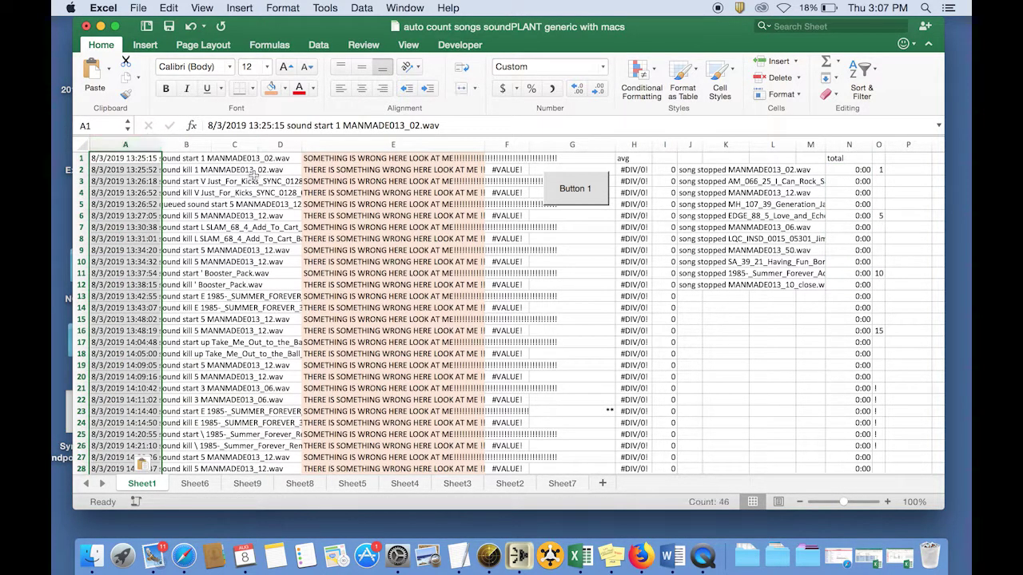
pyautogui.click(144, 463)
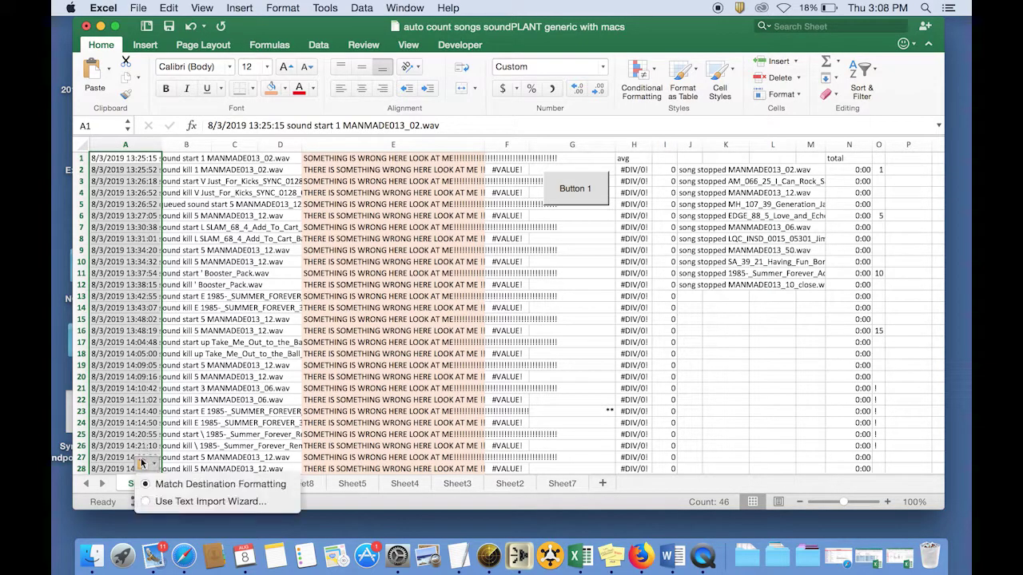
pyautogui.click(158, 500)
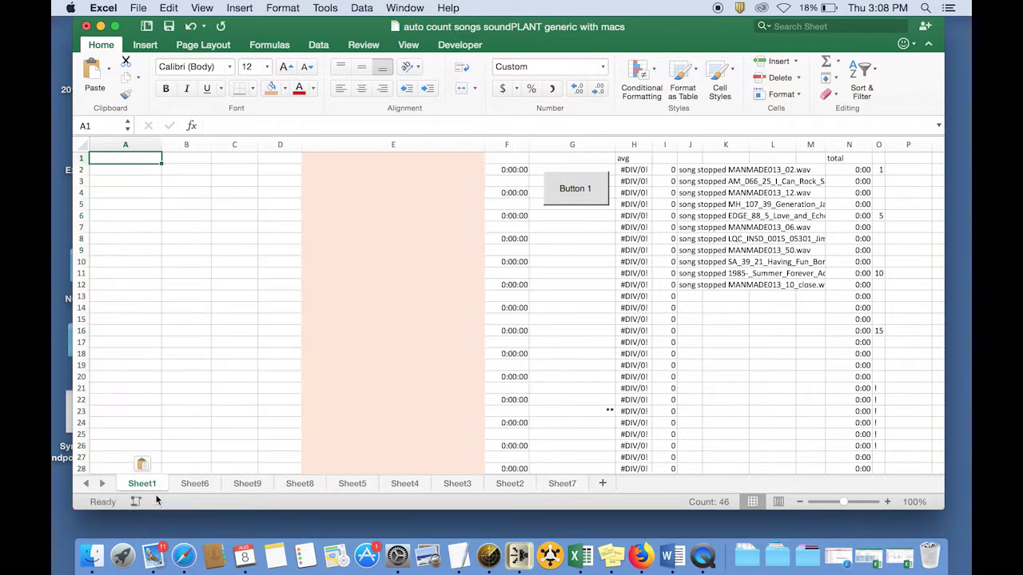
pyautogui.click(351, 422)
pyautogui.click(71, 211)
pyautogui.click(72, 243)
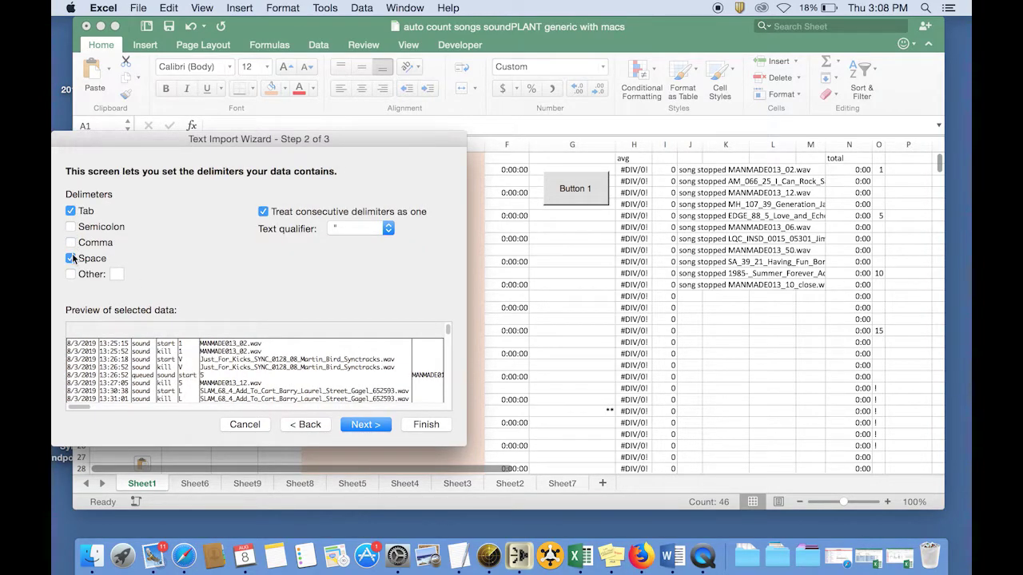
pyautogui.click(71, 258)
pyautogui.click(424, 426)
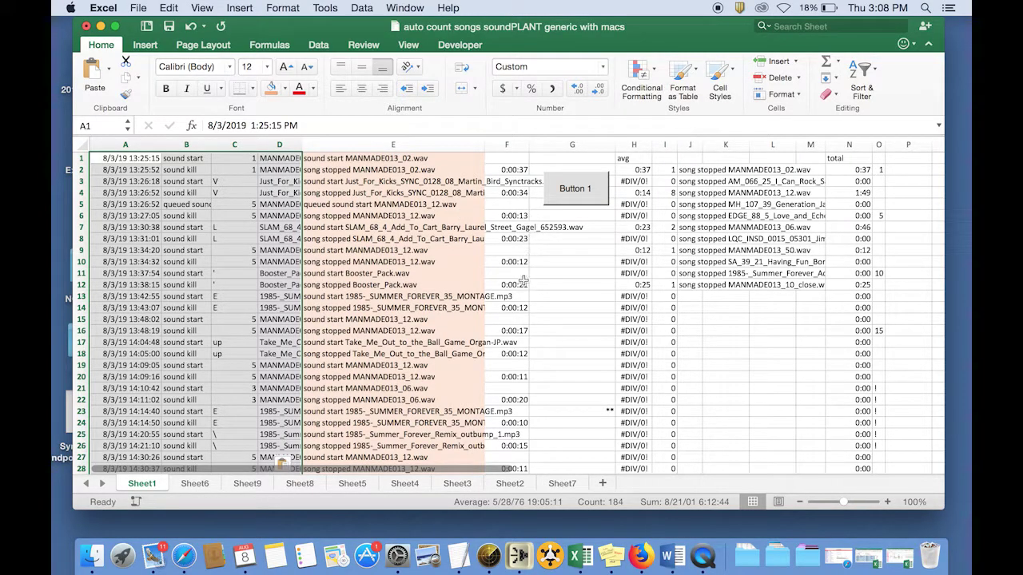
# Step: Clear the old song list in column J and run the Button 1 macro to rebuild it from the imported log
pyautogui.scroll(-2, 523, 285)
pyautogui.scroll(1, 523, 285)
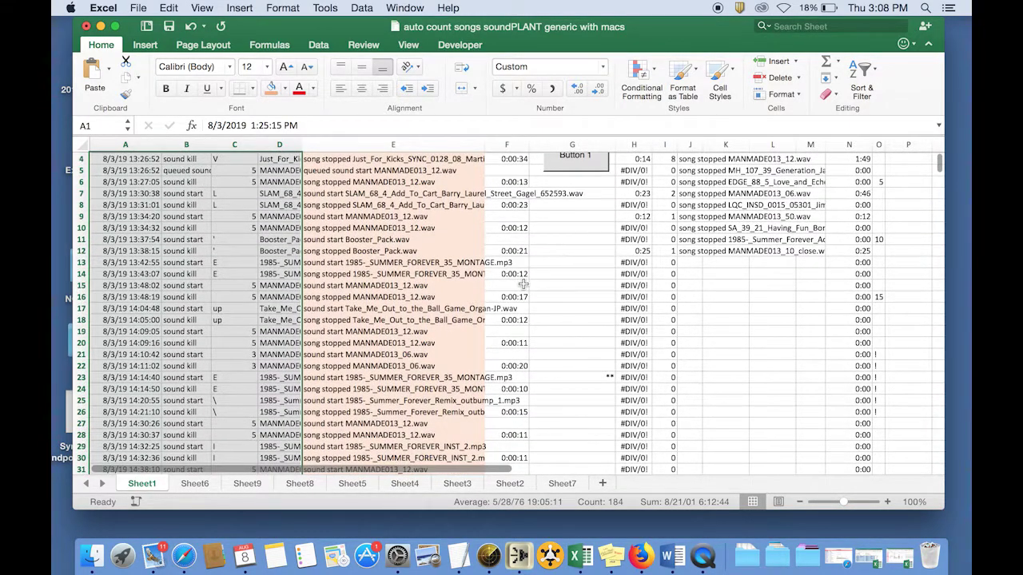
pyautogui.scroll(-9, 523, 285)
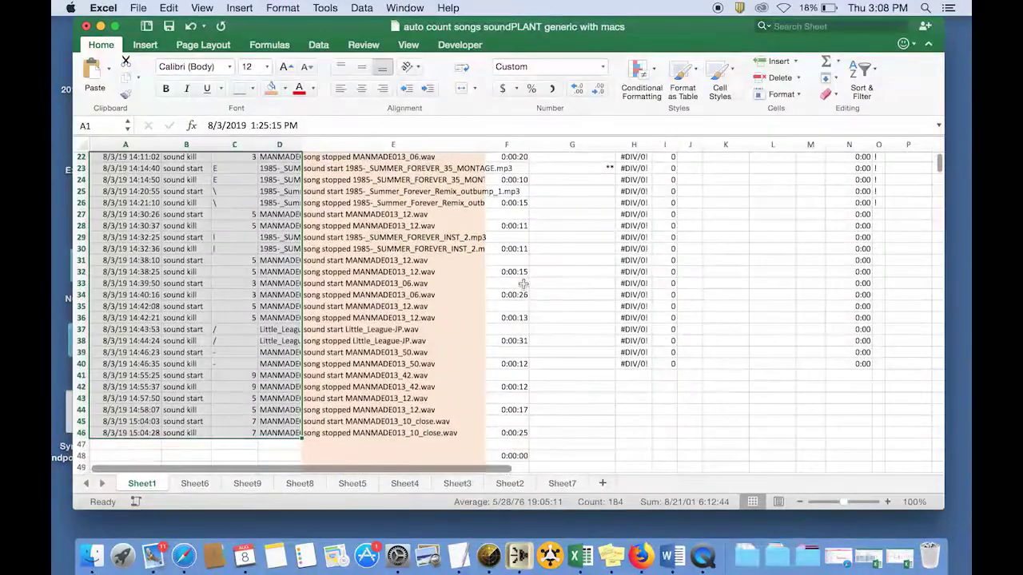
pyautogui.scroll(10, 523, 285)
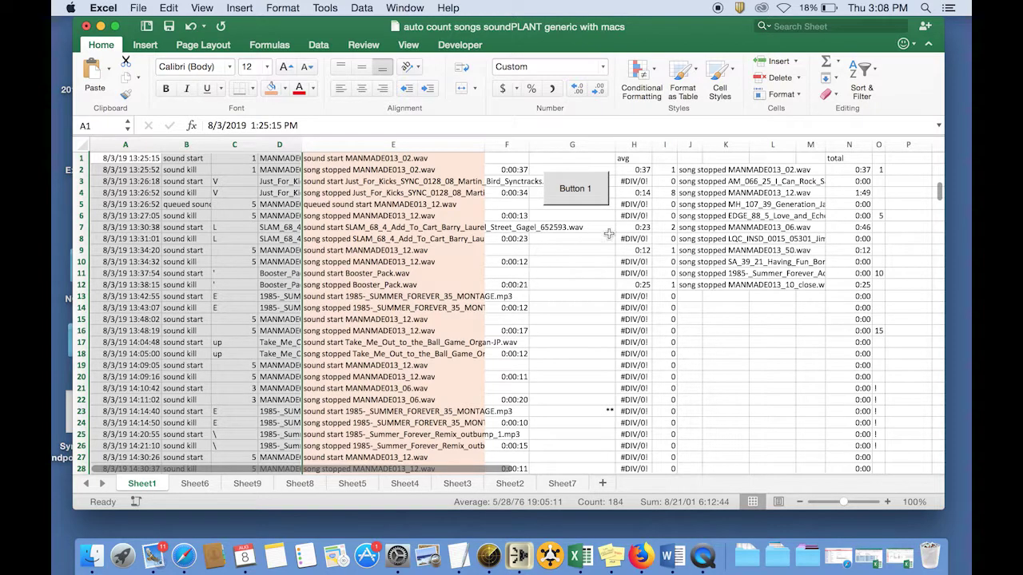
pyautogui.click(688, 144)
pyautogui.press('Delete')
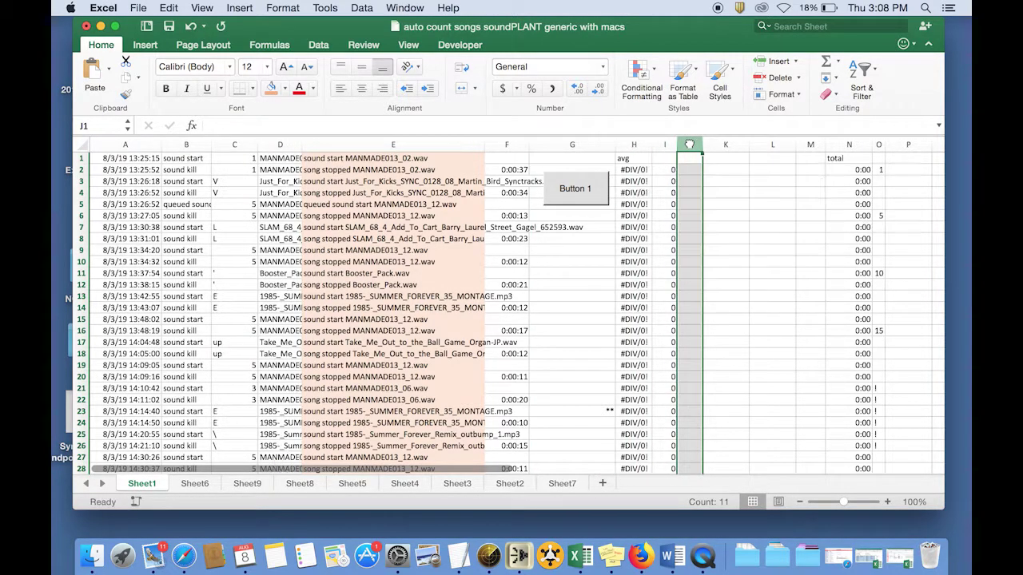
pyautogui.click(575, 188)
pyautogui.press('Return')
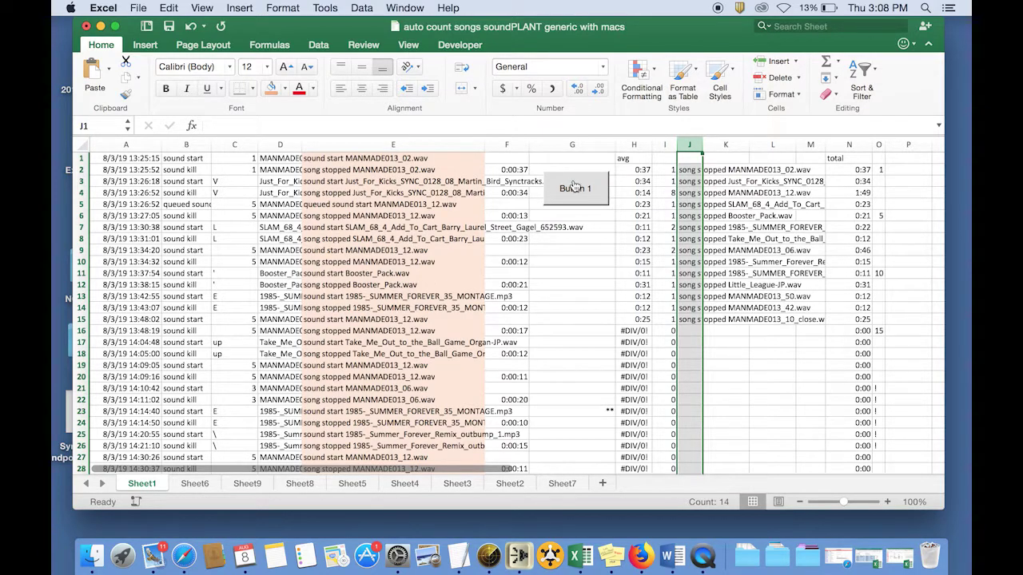
# Step: Copy the song list J2:J15 into the Alabama_WestVirginia cue sheet starting at A8, revealing its hidden column A
pyautogui.click(689, 170)
pyautogui.moveTo(688, 170); pyautogui.dragTo(694, 323)
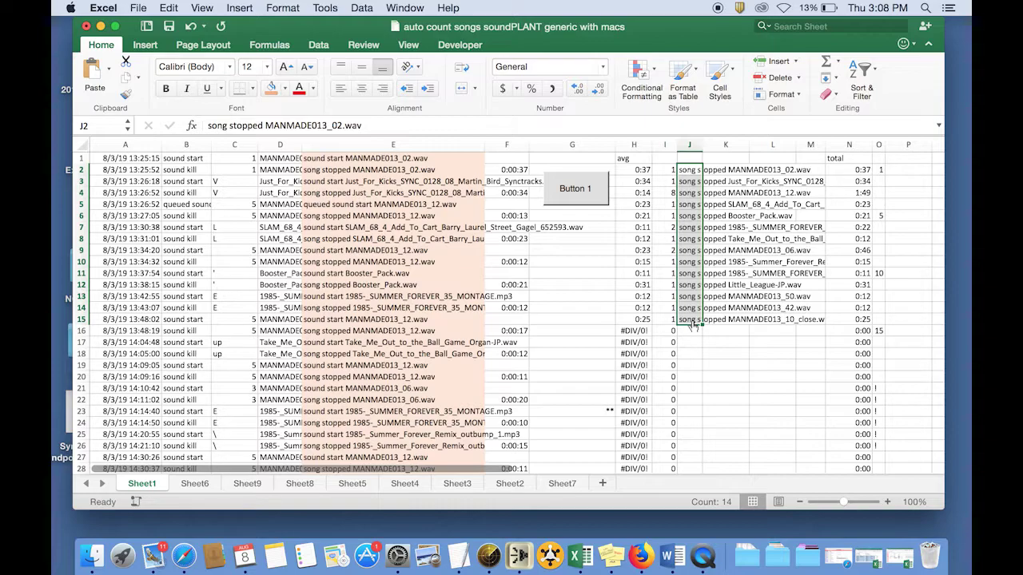
pyautogui.press('super+c')
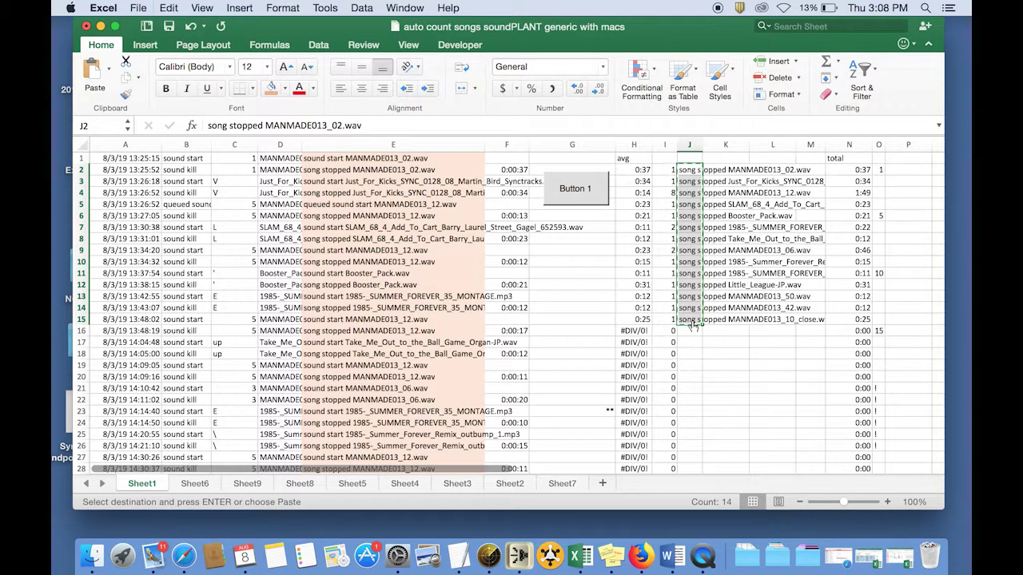
pyautogui.hotkey('ctrl', 'Right')
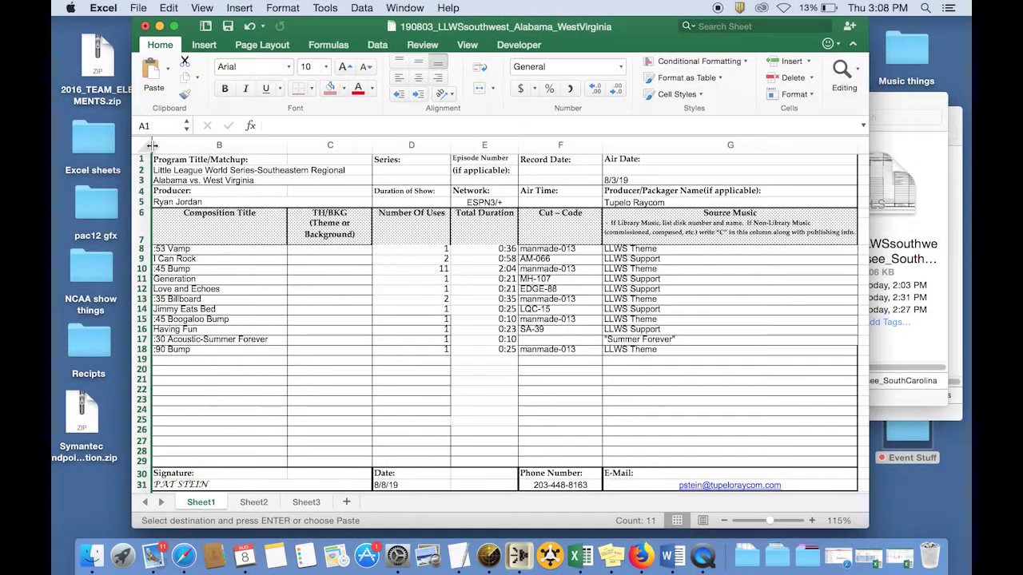
pyautogui.moveTo(184, 149); pyautogui.dragTo(187, 149)
pyautogui.click(174, 251)
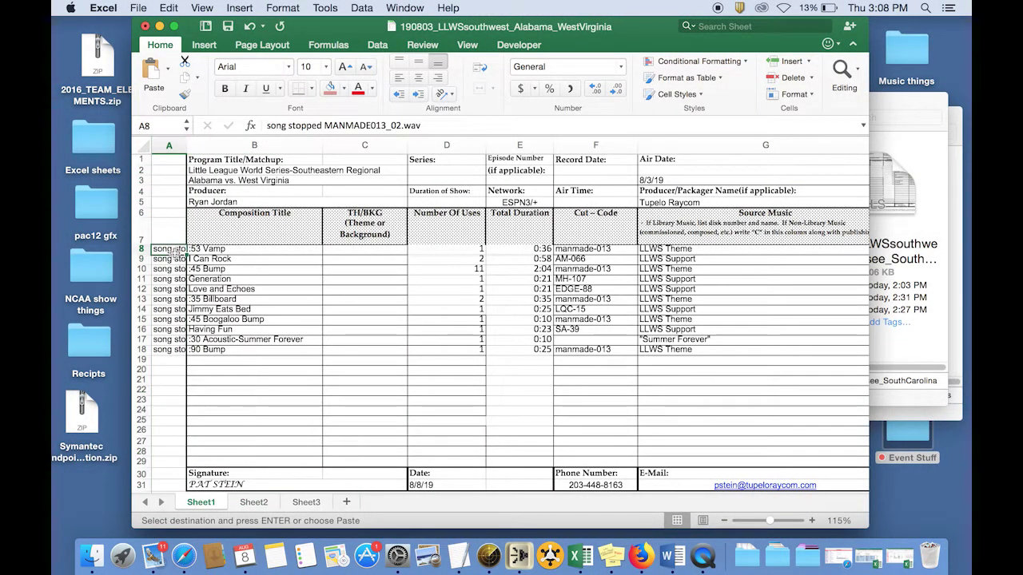
pyautogui.press('super+v')
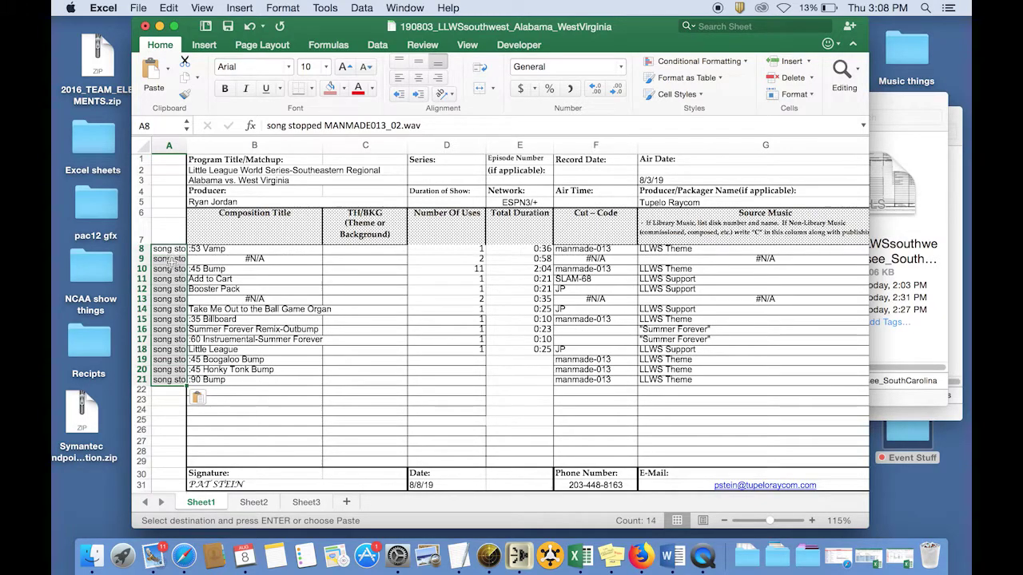
# Step: Copy the Just_For_Kicks file name from A9 and paste it on Sheet2 into A71, beside the title Just For Kicks
pyautogui.click(172, 259)
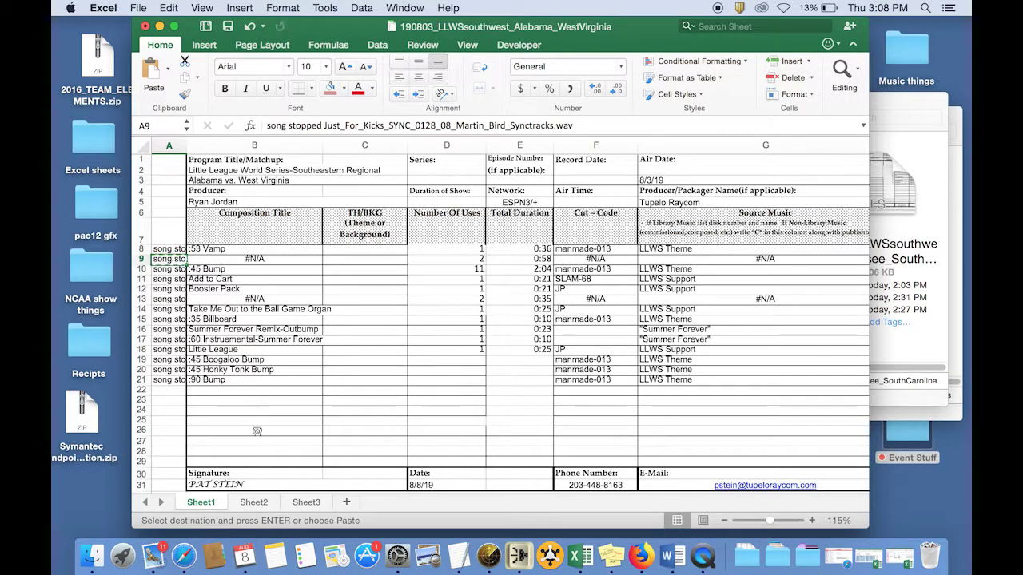
pyautogui.click(253, 501)
pyautogui.scroll(5, 264, 320)
pyautogui.scroll(9, 264, 319)
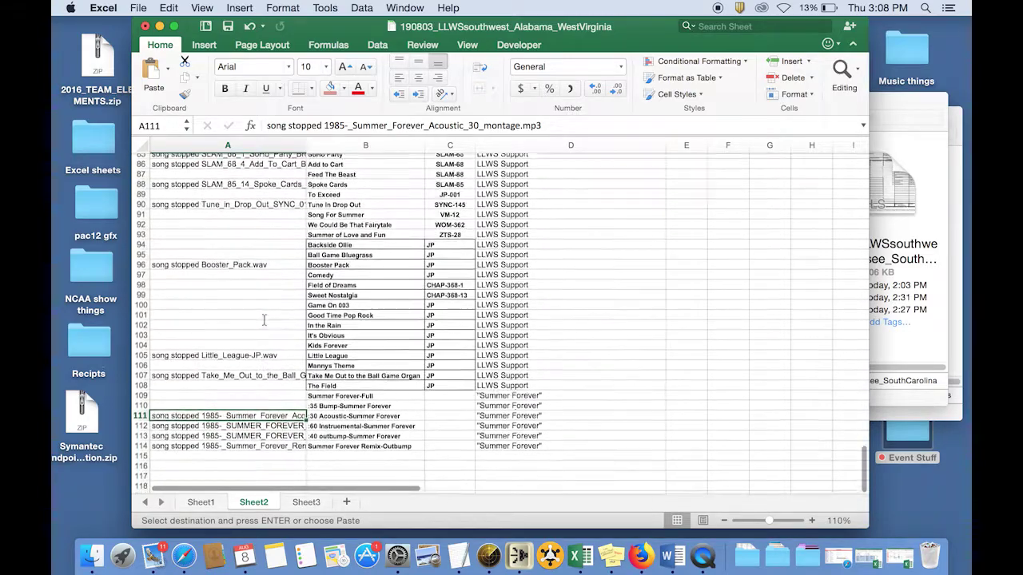
pyautogui.scroll(4, 268, 256)
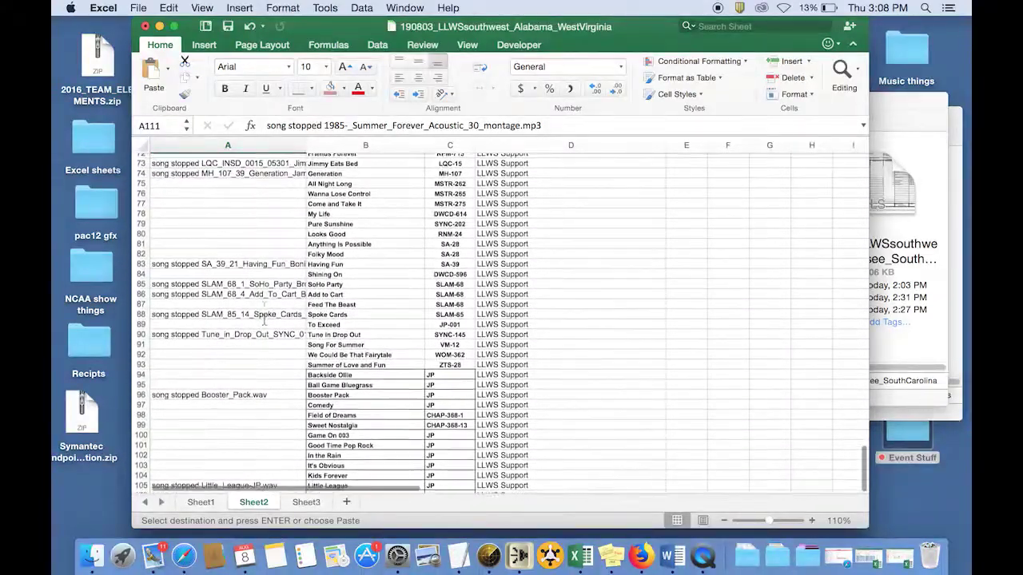
pyautogui.click(274, 190)
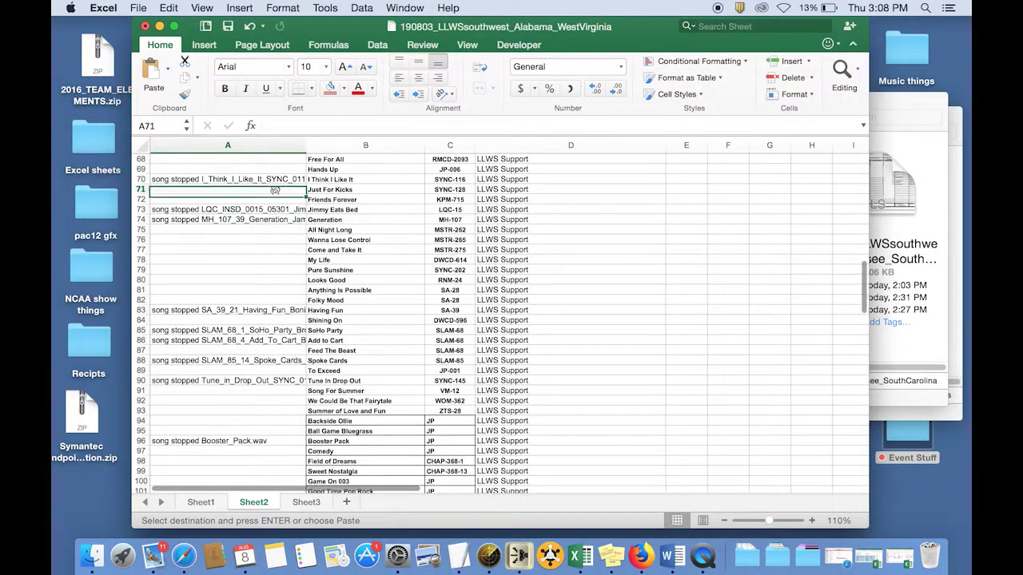
pyautogui.press('Return')
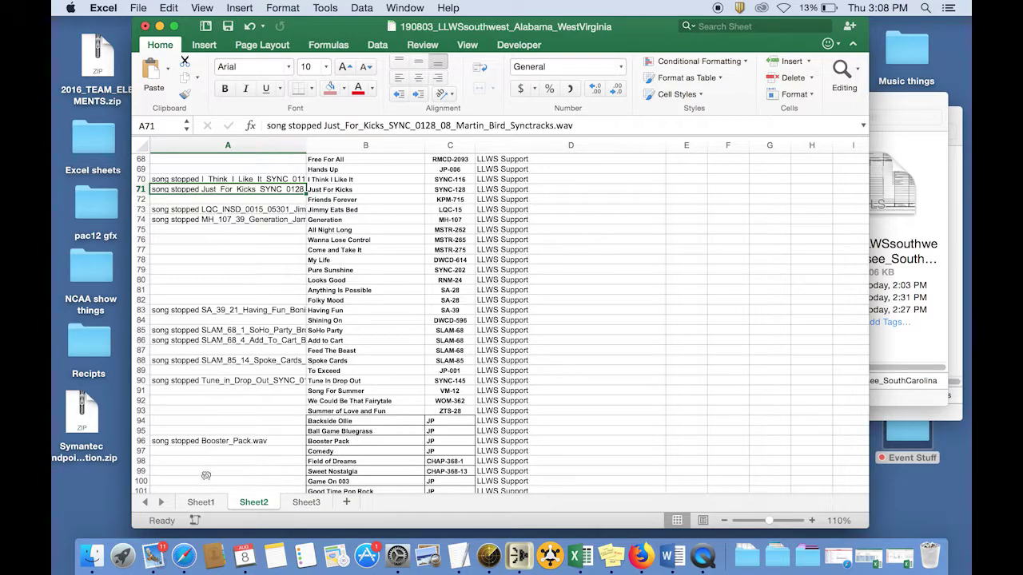
# Step: Copy the 1985-_SUMMER_FOREVER_35_MONTAGE.mp3 entry from Sheet1 A13 into Sheet2 A110, beside :35 Bump-Summer Forever
pyautogui.click(201, 503)
pyautogui.press('Down')
pyautogui.press('Down')
pyautogui.press('Down')
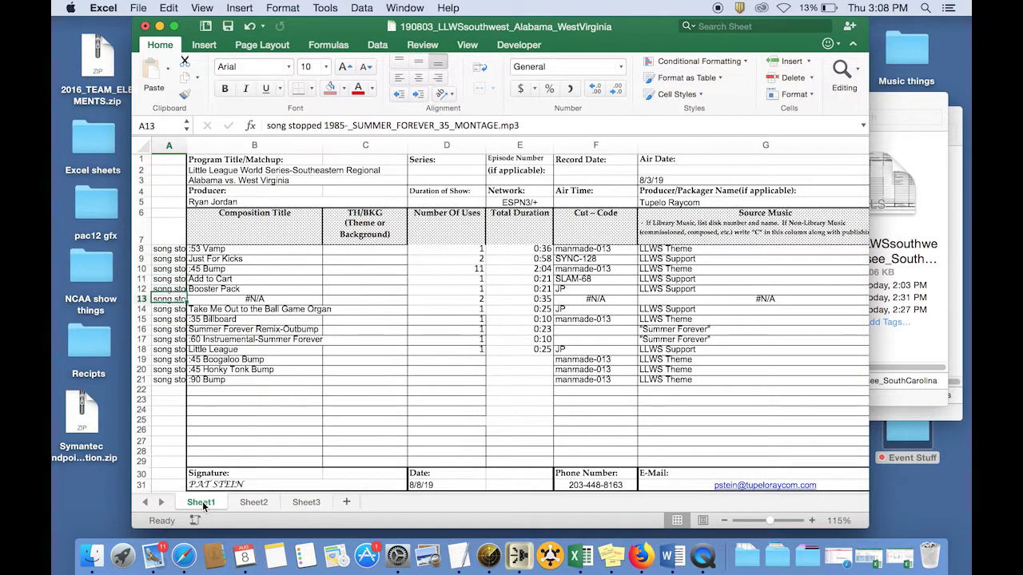
pyautogui.press('super+c')
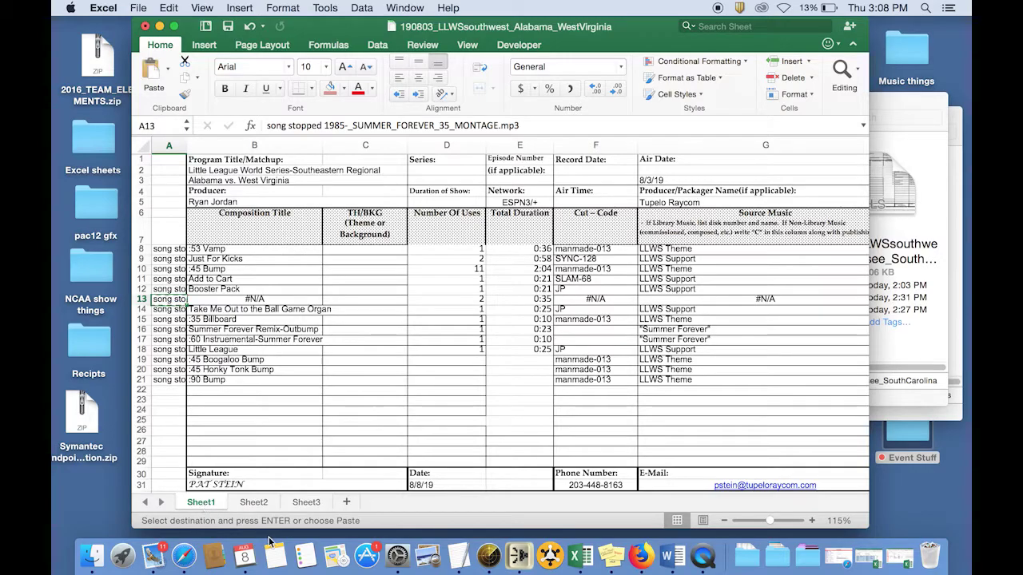
pyautogui.click(254, 503)
pyautogui.scroll(-10, 267, 423)
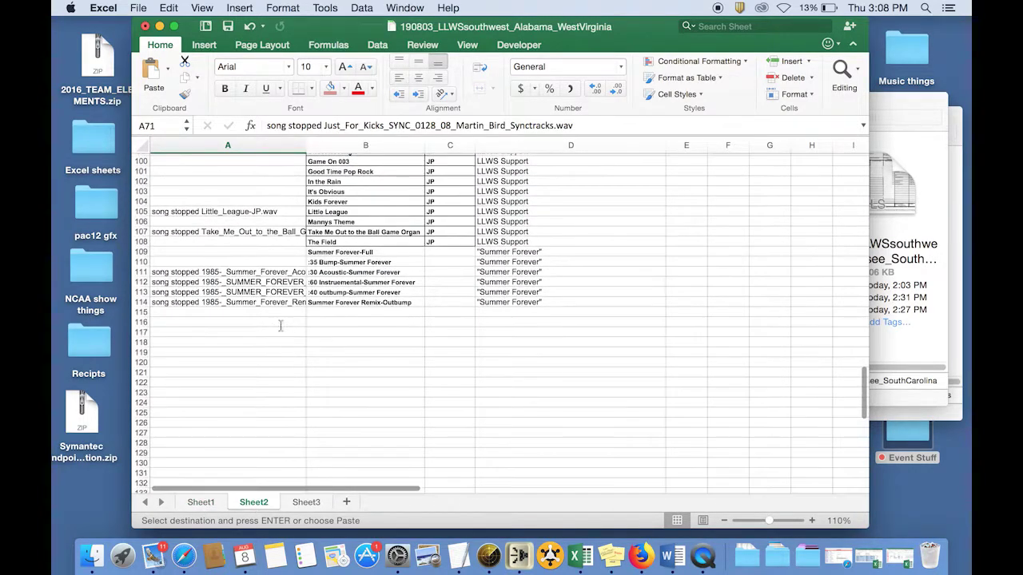
pyautogui.click(271, 260)
pyautogui.press('super+v')
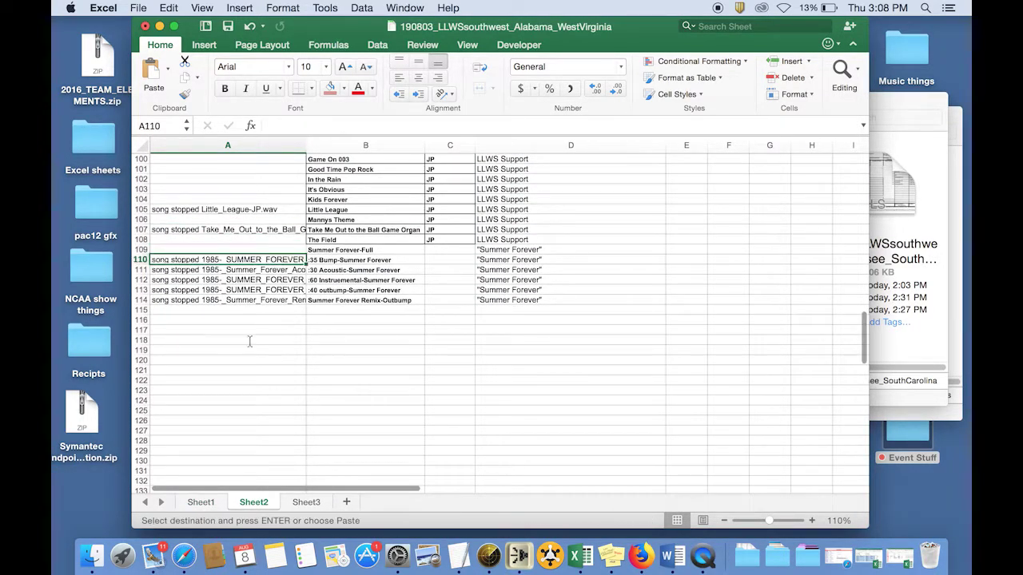
# Step: Return to Sheet1 of the cue sheet and hide column A
pyautogui.click(201, 503)
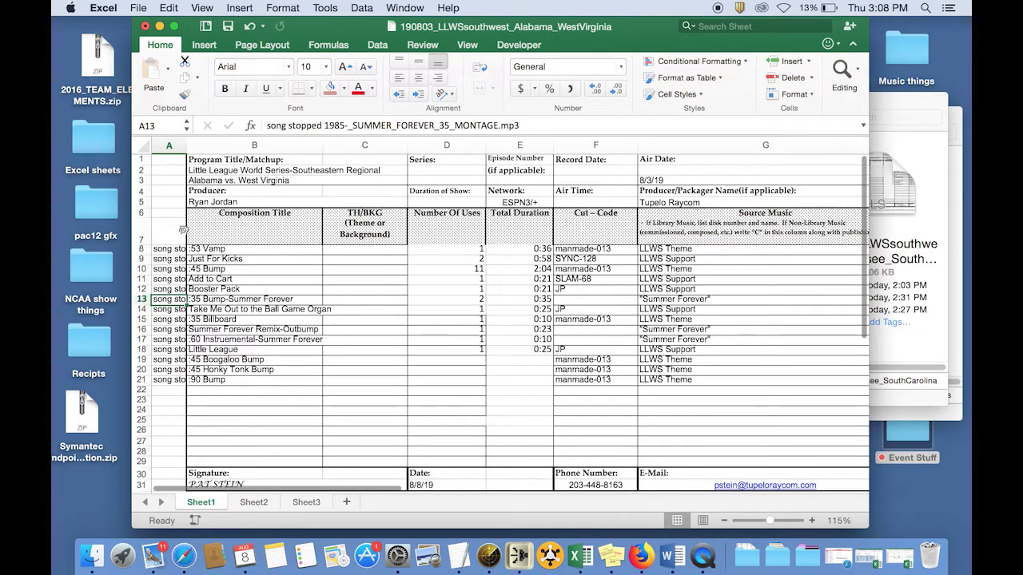
pyautogui.rightClick(169, 145)
pyautogui.click(200, 288)
# Step: Copy the play counts I2:I15 from the song-count workbook into the cue sheet's Number Of Uses column from D8, as values only
pyautogui.press('super+grave')
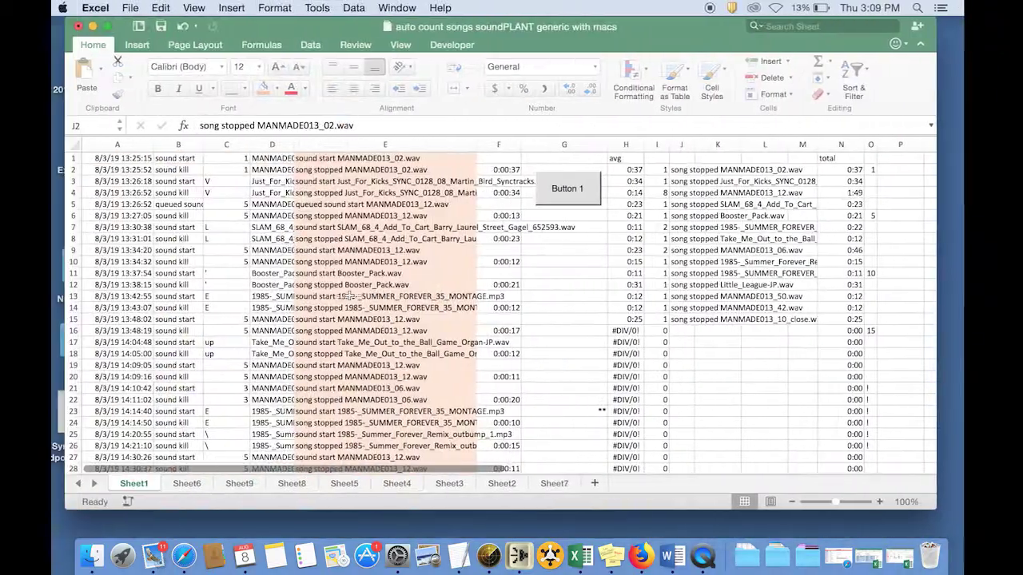
pyautogui.moveTo(669, 170); pyautogui.dragTo(669, 320)
pyautogui.press('super+c')
pyautogui.hotkey('ctrl', 'Right')
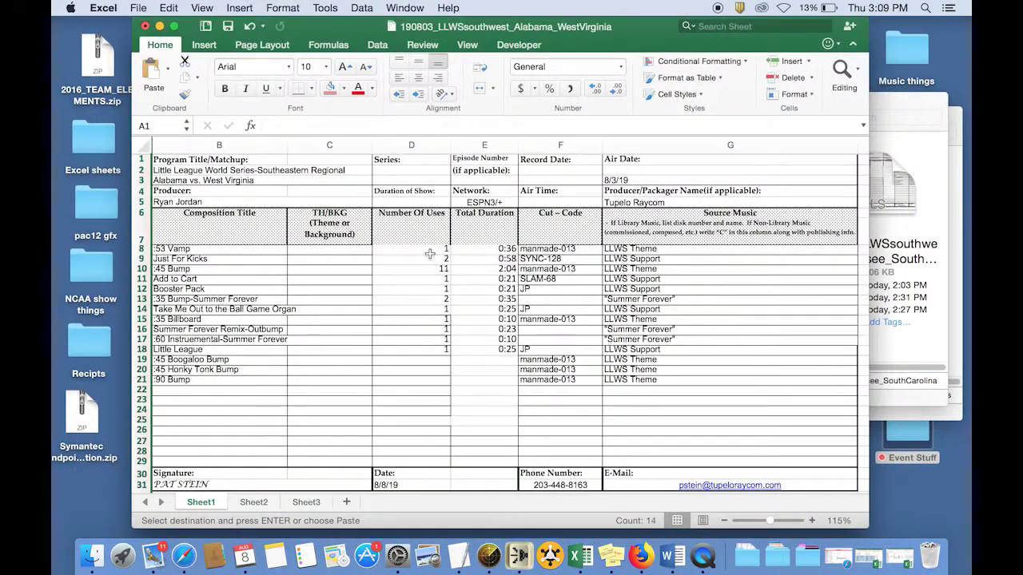
pyautogui.click(430, 249)
pyautogui.press('super+v')
pyautogui.click(465, 398)
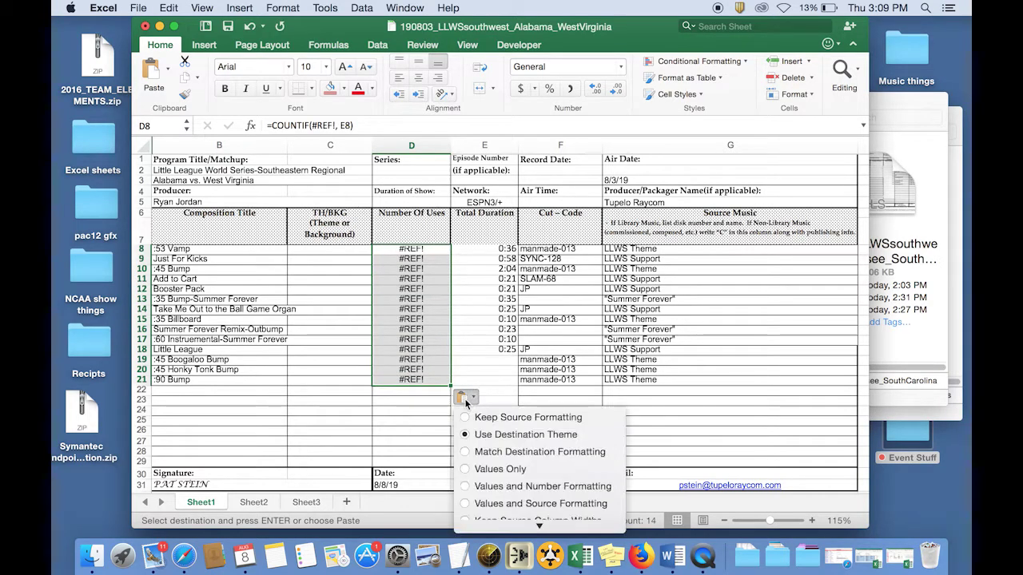
pyautogui.click(502, 475)
# Step: Copy the total times N2:N15 from the song-count workbook into the cue sheet's Total Duration column from E8, as values only
pyautogui.hotkey('ctrl', 'Left')
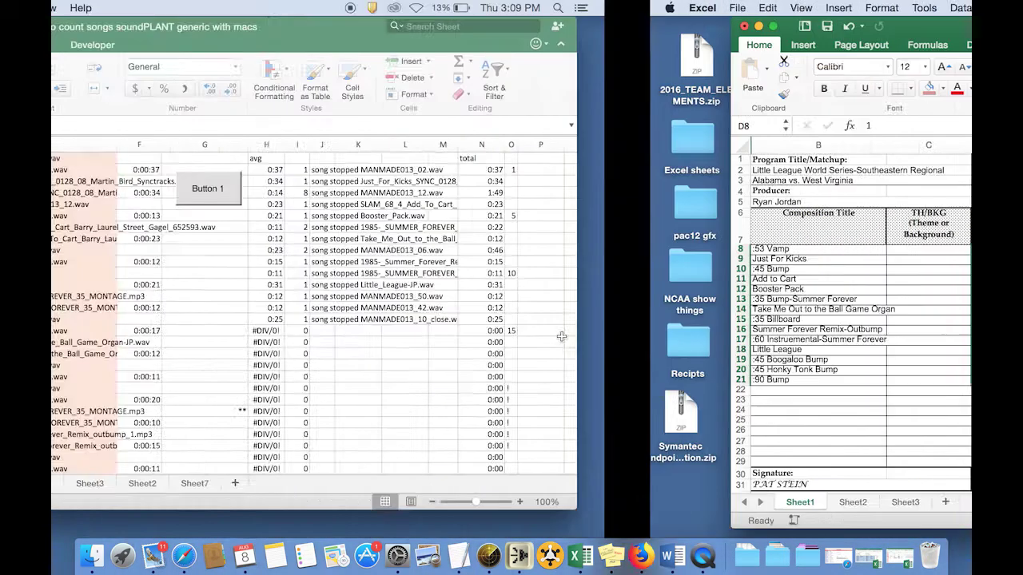
pyautogui.moveTo(835, 169); pyautogui.dragTo(845, 321)
pyautogui.press('super+c')
pyautogui.hotkey('ctrl', 'Right')
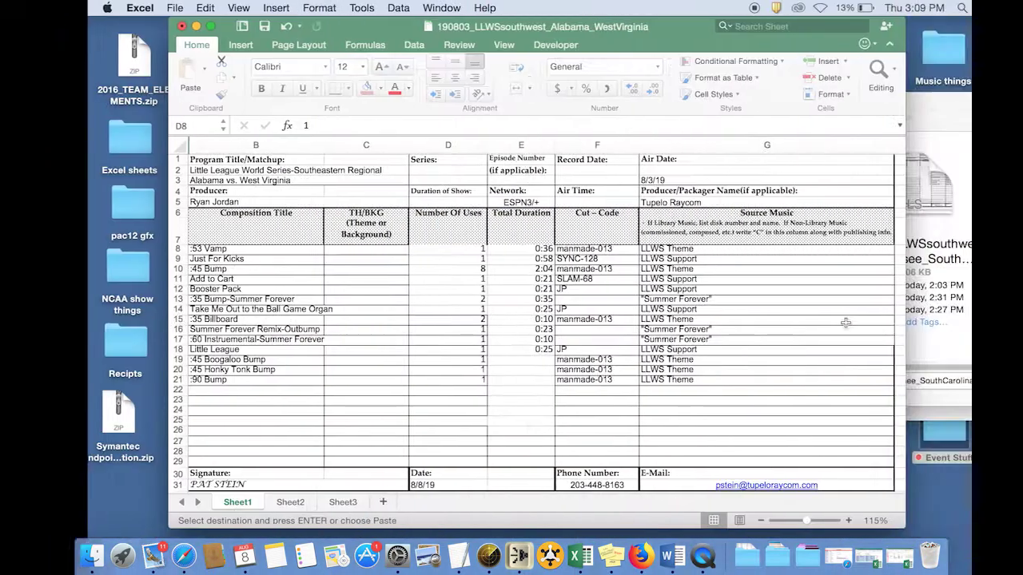
pyautogui.click(488, 249)
pyautogui.press('super+v')
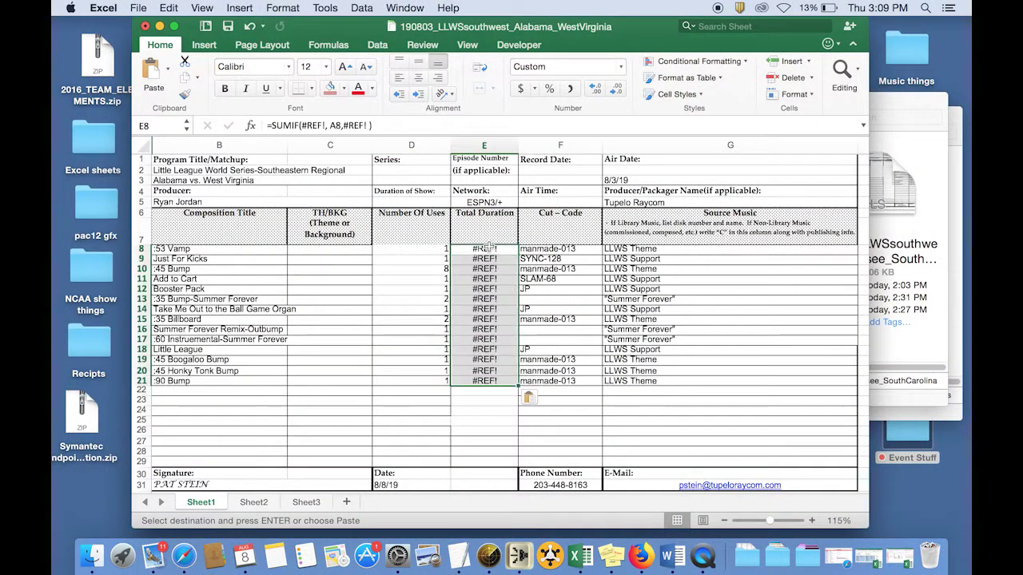
pyautogui.click(531, 397)
pyautogui.click(551, 469)
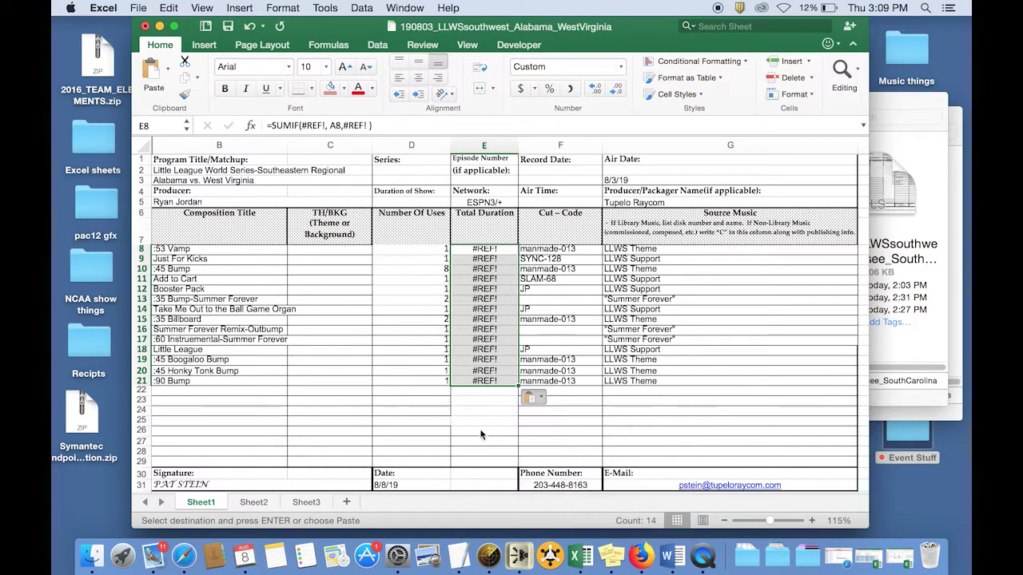
# Step: Deselect the pasted durations and save the cue sheet workbook
pyautogui.click(473, 409)
pyautogui.press('Escape')
pyautogui.press('super+s')
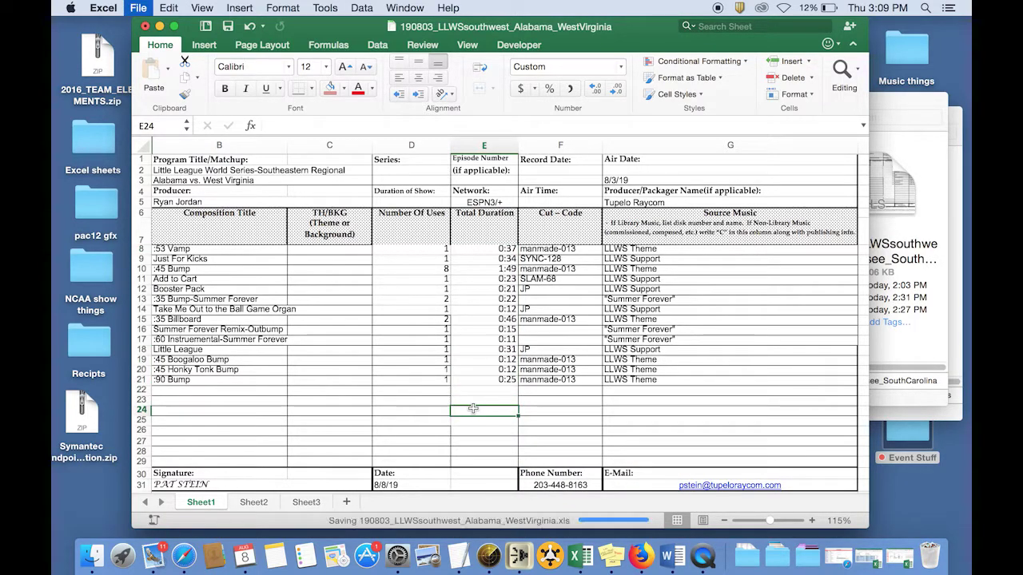